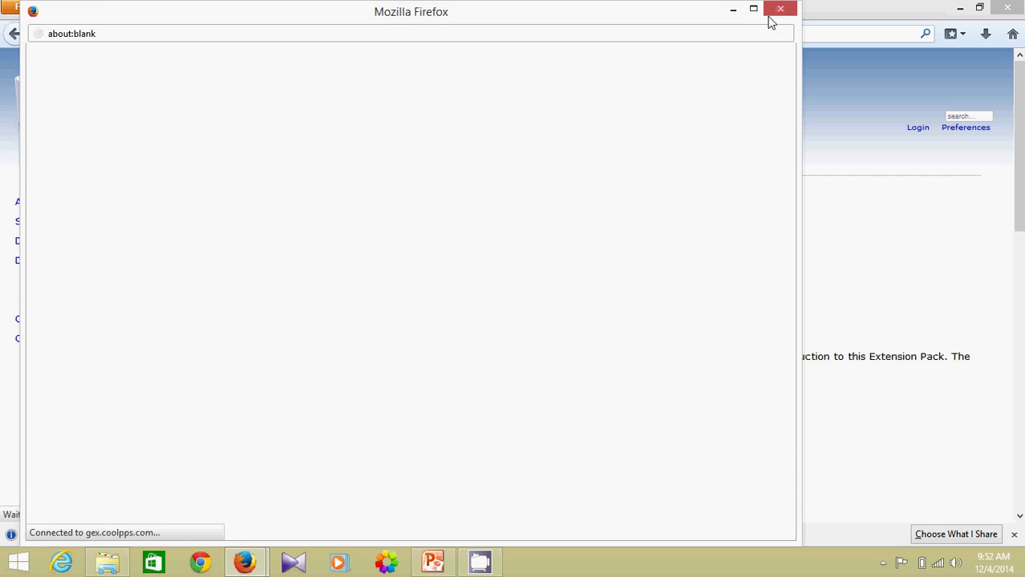
Close the blank pop-up window and cancel the download of VirtualBox-4.3.20-96997-Win.exe.
{"action": "left_click", "coordinate": [778, 12]}
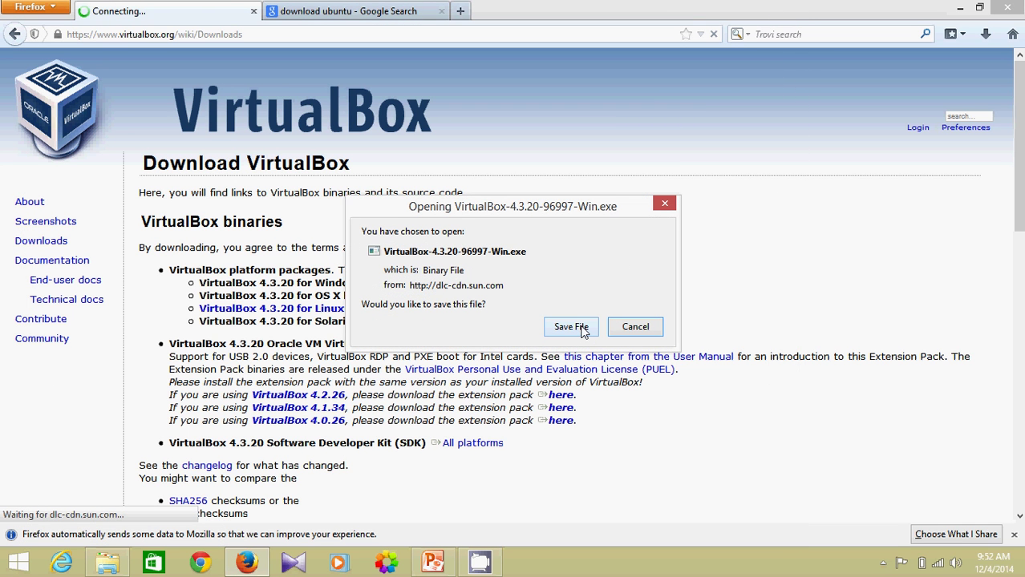
{"action": "left_click", "coordinate": [633, 327]}
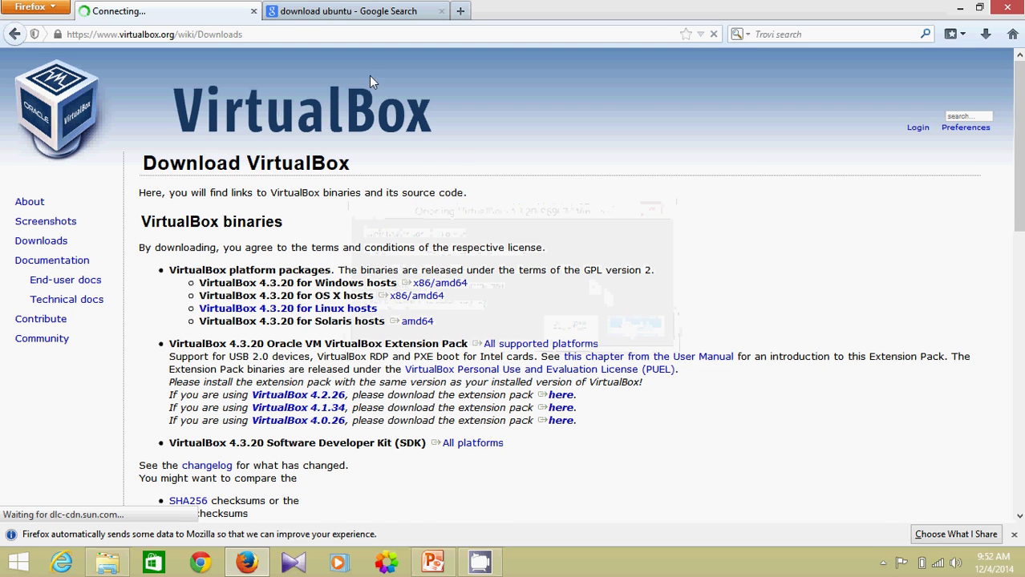
View the Ubuntu 14.04.1 LTS desktop download page from the Google results and dismiss the blank pop-up window.
{"action": "left_click", "coordinate": [331, 8]}
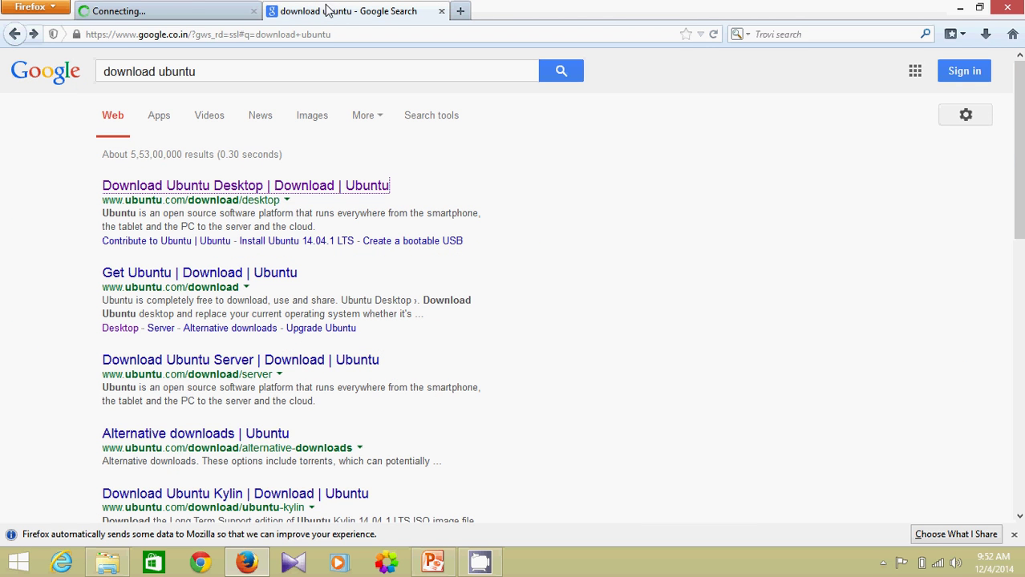
{"action": "left_click", "coordinate": [245, 193]}
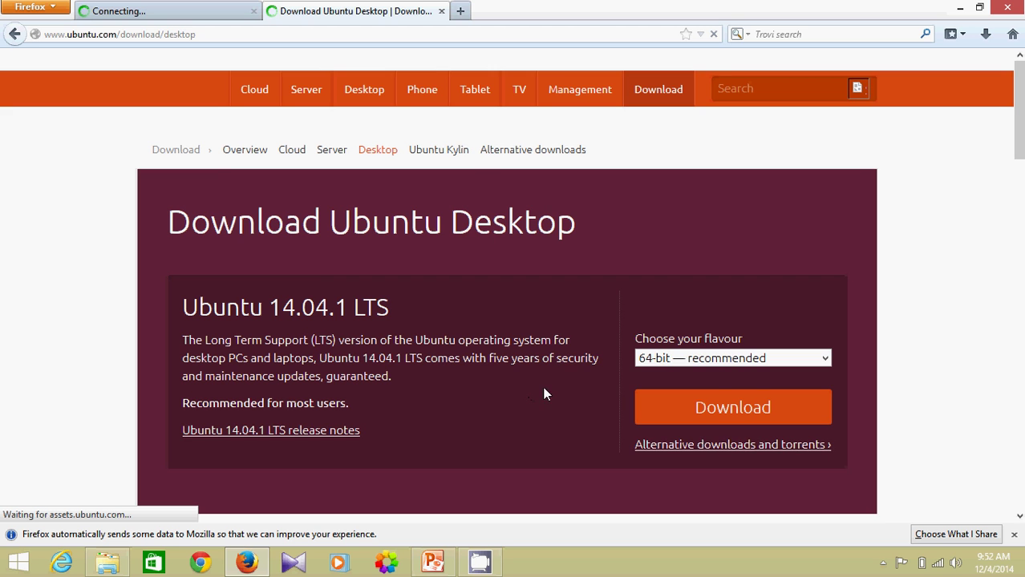
{"action": "left_click", "coordinate": [678, 359]}
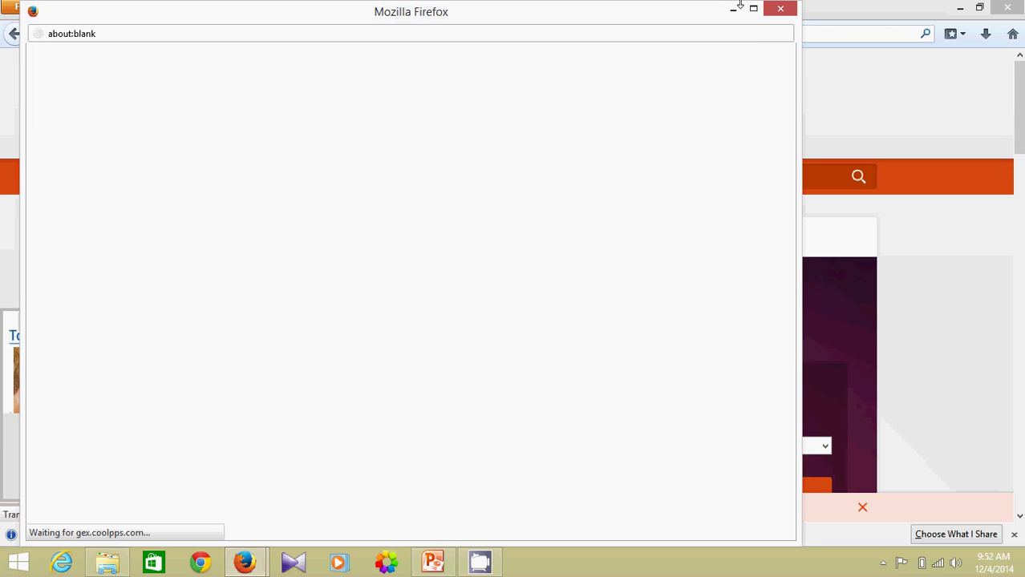
{"action": "left_click", "coordinate": [777, 10]}
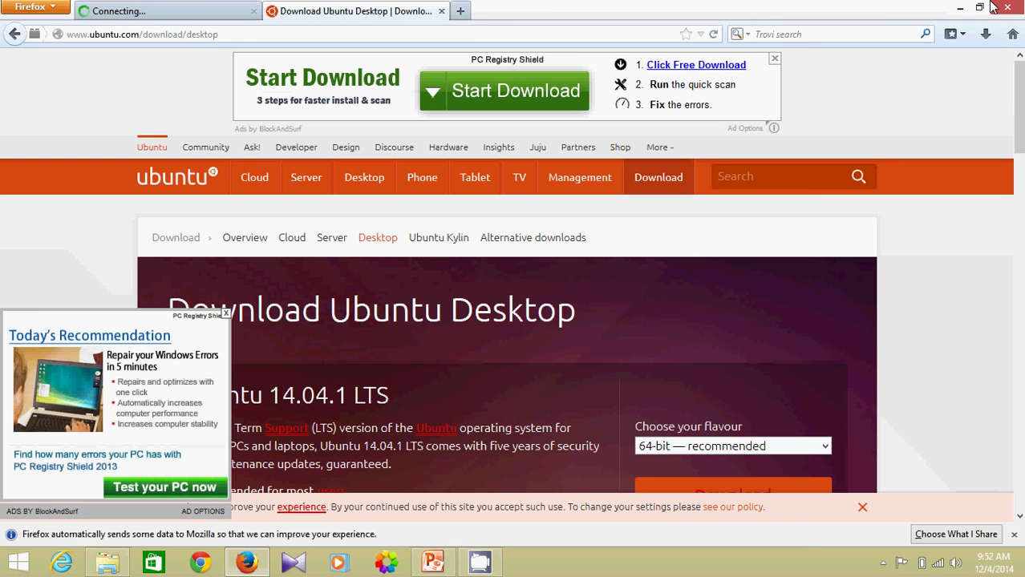
Minimise the browser and launch the VirtualBox-4.3.20-96997-Win installer from its folder on drive D in File Explorer.
{"action": "left_click", "coordinate": [960, 8]}
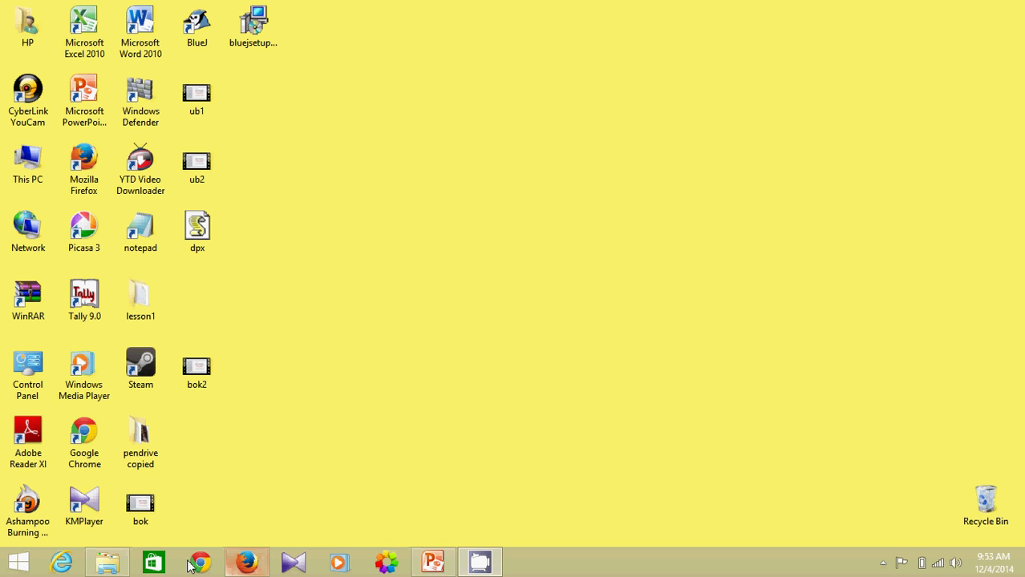
{"action": "left_click", "coordinate": [110, 564]}
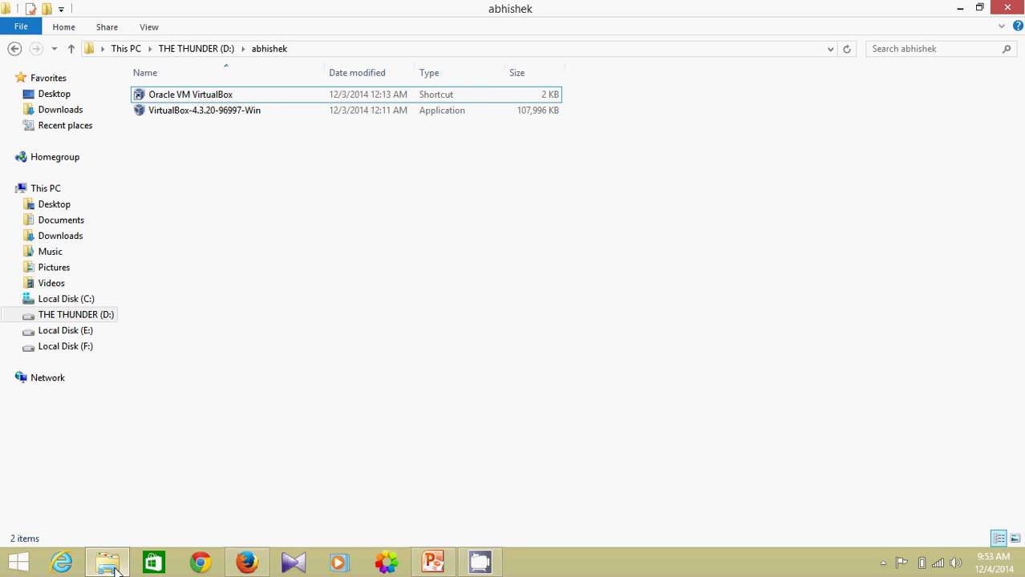
{"action": "double_click", "coordinate": [204, 111]}
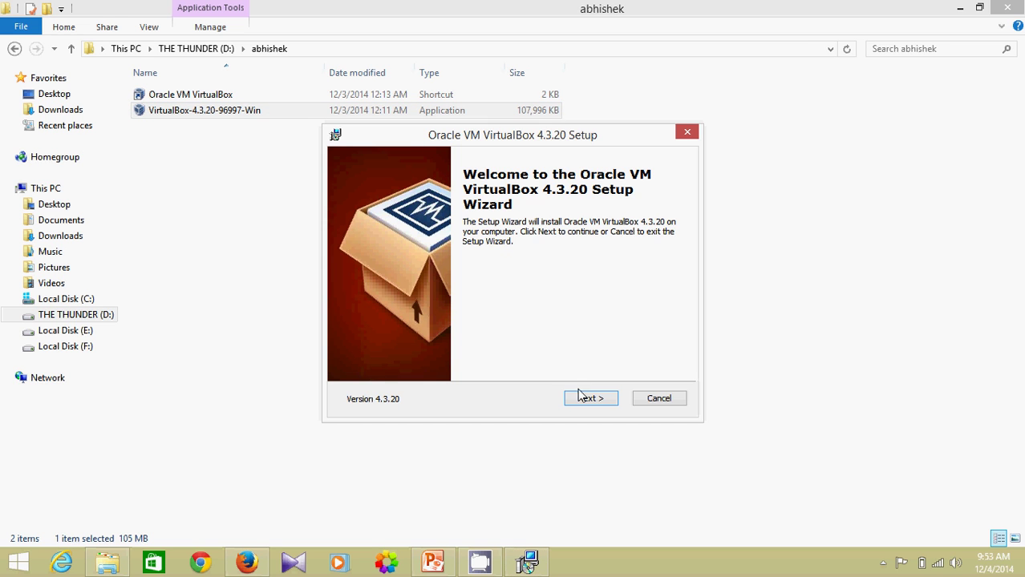
Install VirtualBox 4.3.20 at the default location with a desktop shortcut and file associations but no Quick Launch shortcut, and start it.
{"action": "left_click", "coordinate": [601, 400]}
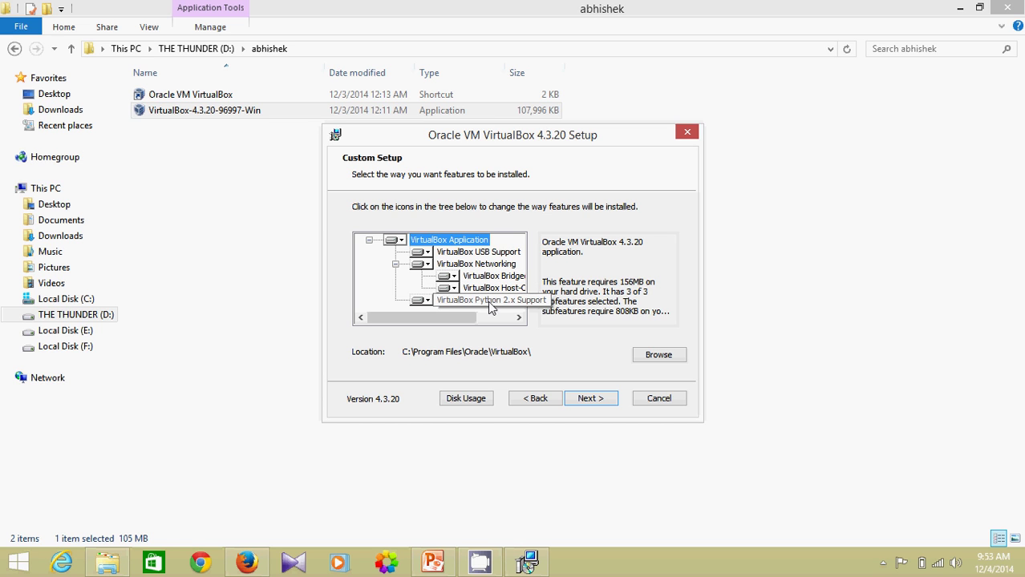
{"action": "left_click", "coordinate": [591, 398]}
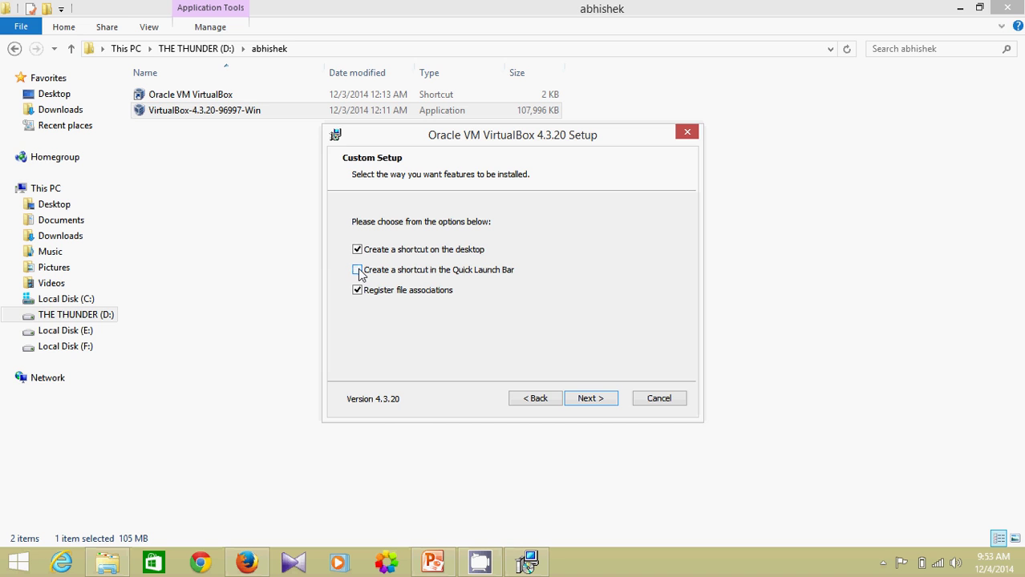
{"action": "left_click", "coordinate": [591, 398]}
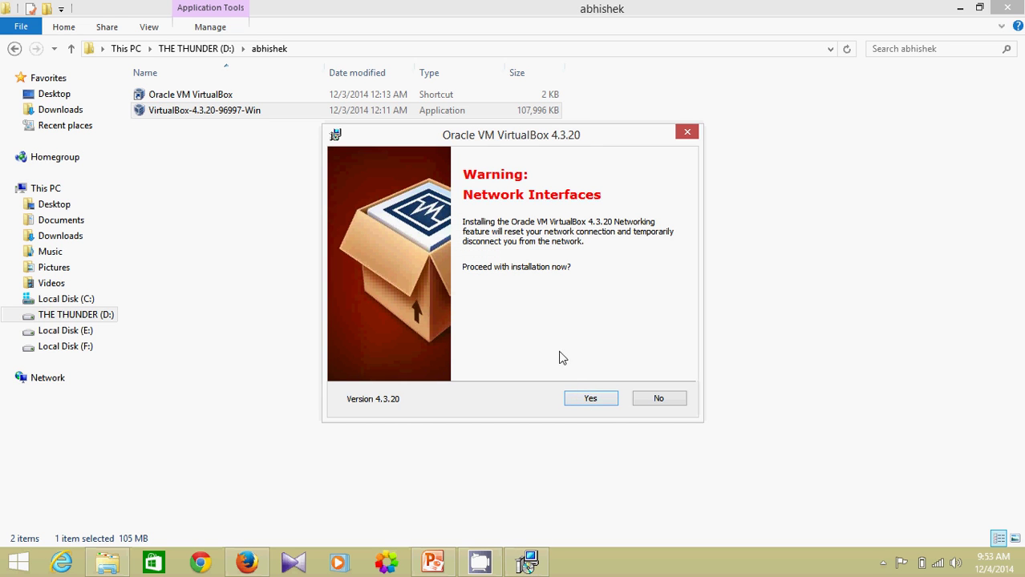
{"action": "left_click", "coordinate": [582, 401]}
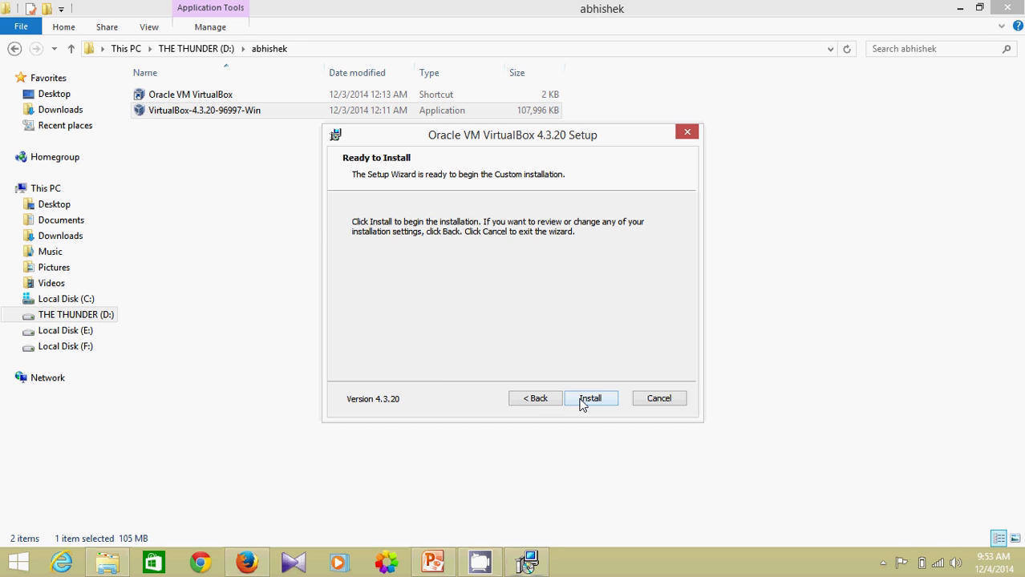
{"action": "left_click", "coordinate": [585, 401]}
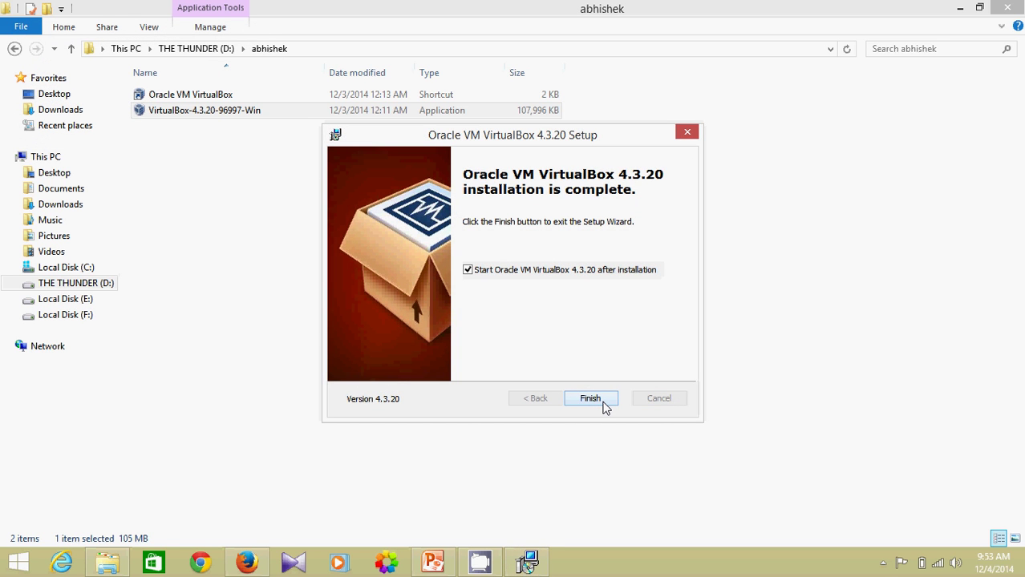
{"action": "left_click", "coordinate": [605, 405]}
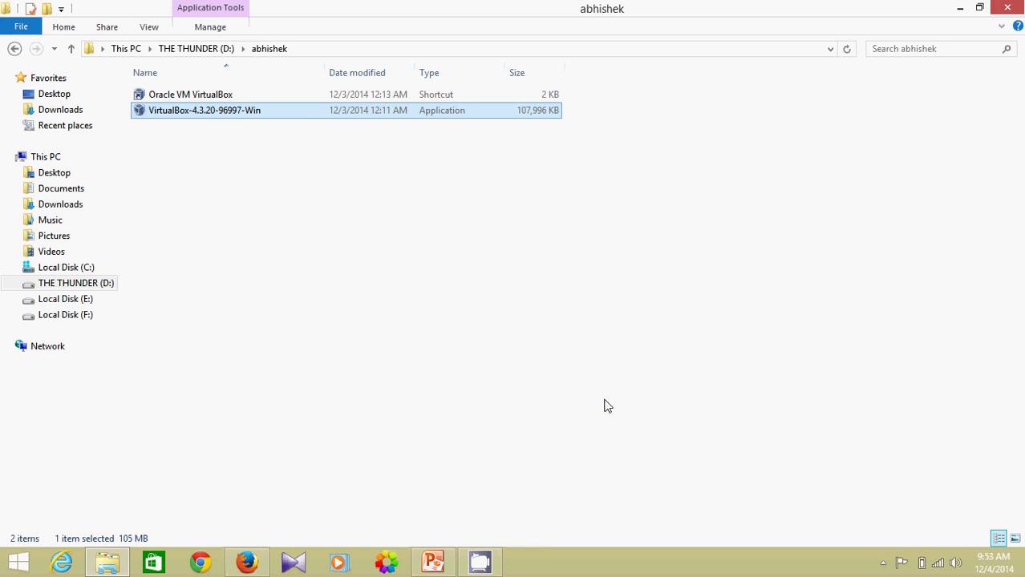
{"action": "left_click", "coordinate": [531, 562]}
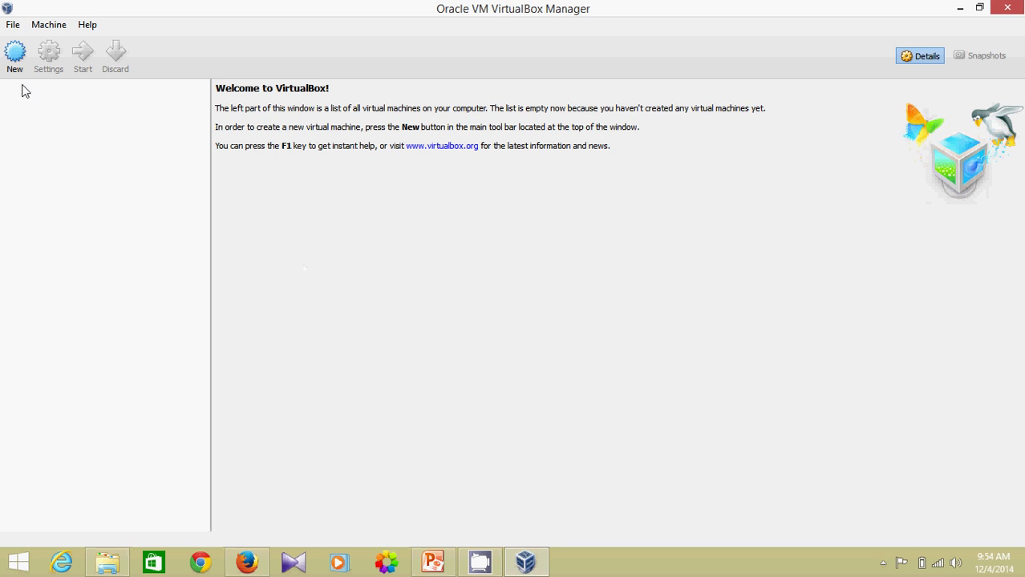
Set up a new Linux virtual machine named ubuntu, version Ubuntu (32 bit), with 512 MB of memory and a new virtual hard drive.
{"action": "left_click", "coordinate": [15, 60]}
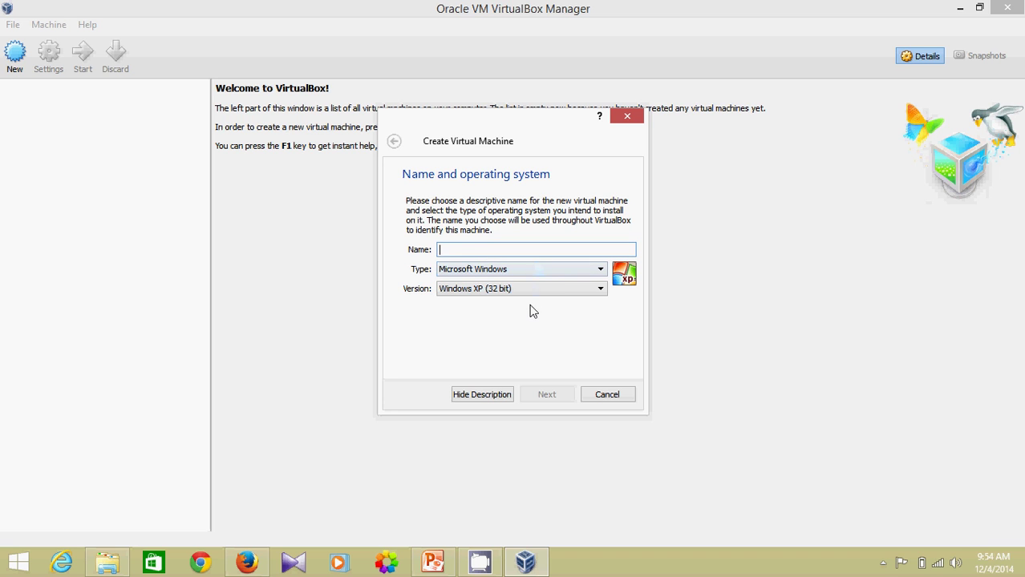
{"action": "type", "text": "ubuntu"}
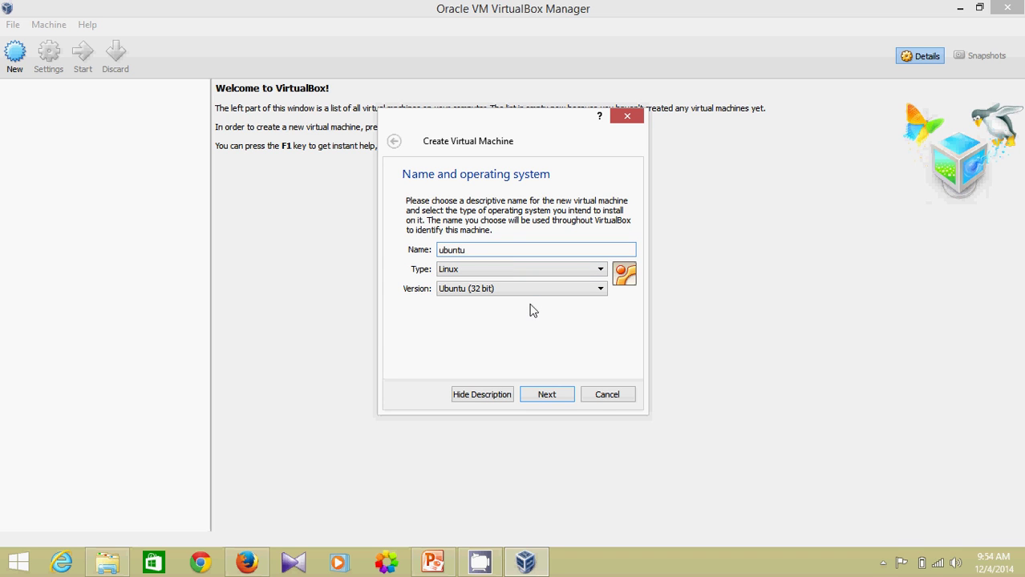
{"action": "left_click", "coordinate": [559, 396]}
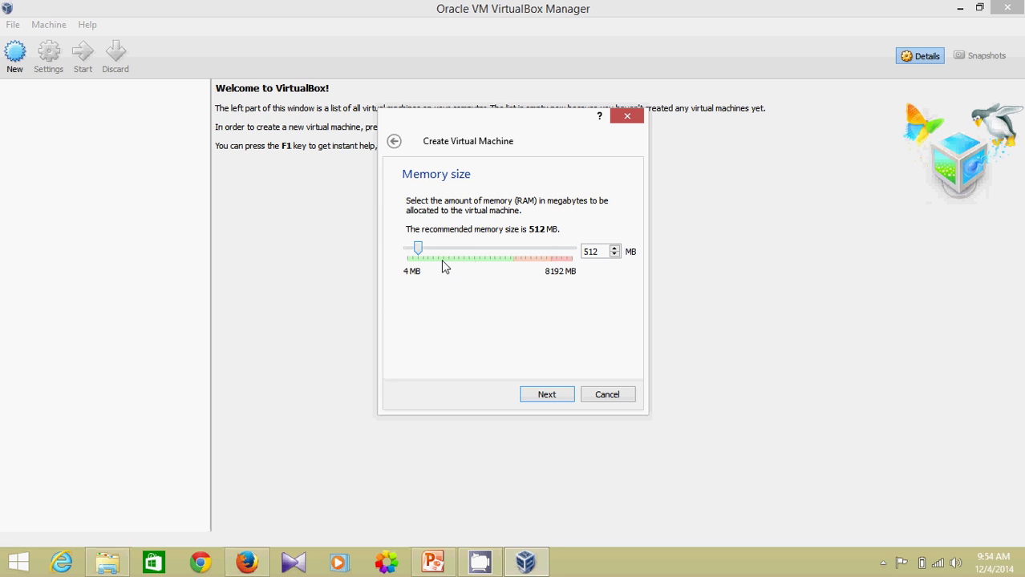
{"action": "left_click", "coordinate": [547, 394]}
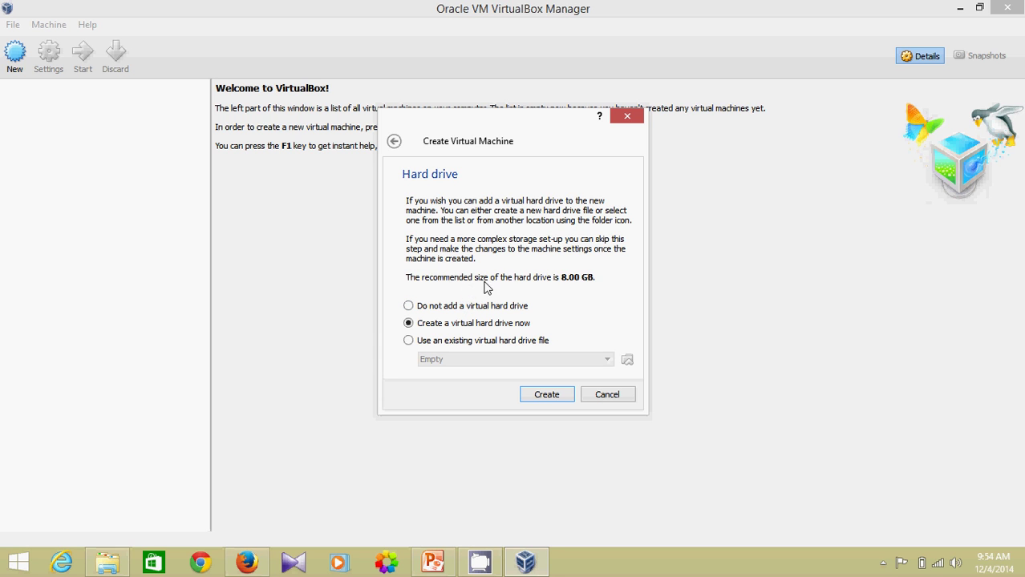
{"action": "left_click", "coordinate": [544, 397]}
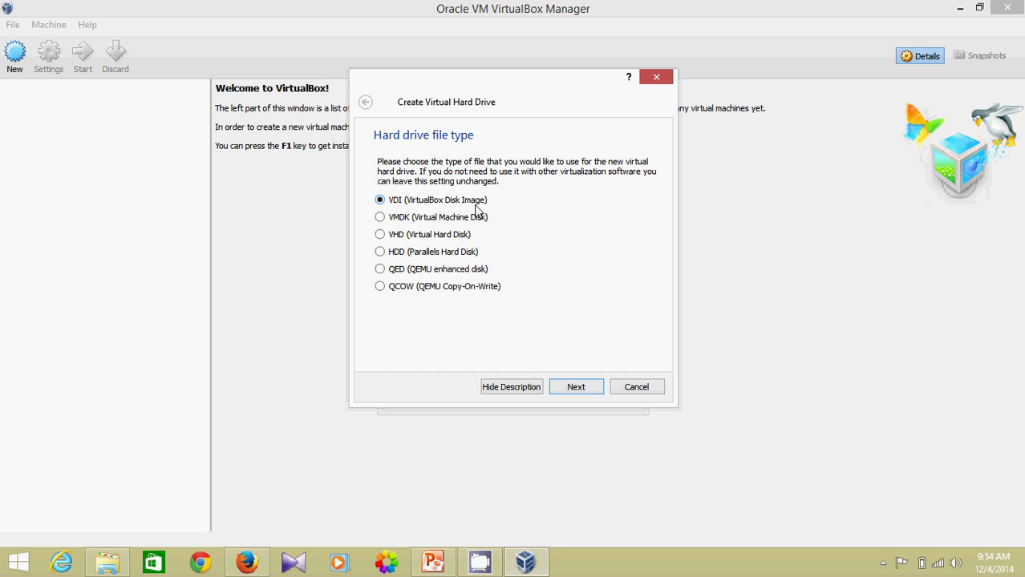
Create the virtual hard drive as a dynamically allocated VDI named ubuntu with a size of 9.47 GB.
{"action": "left_click", "coordinate": [575, 388]}
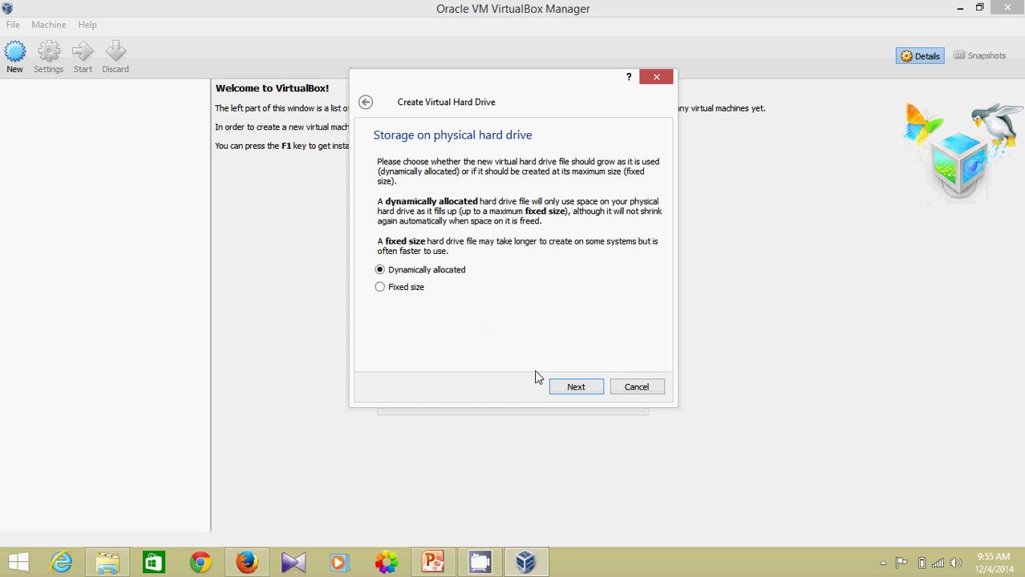
{"action": "left_click", "coordinate": [560, 395]}
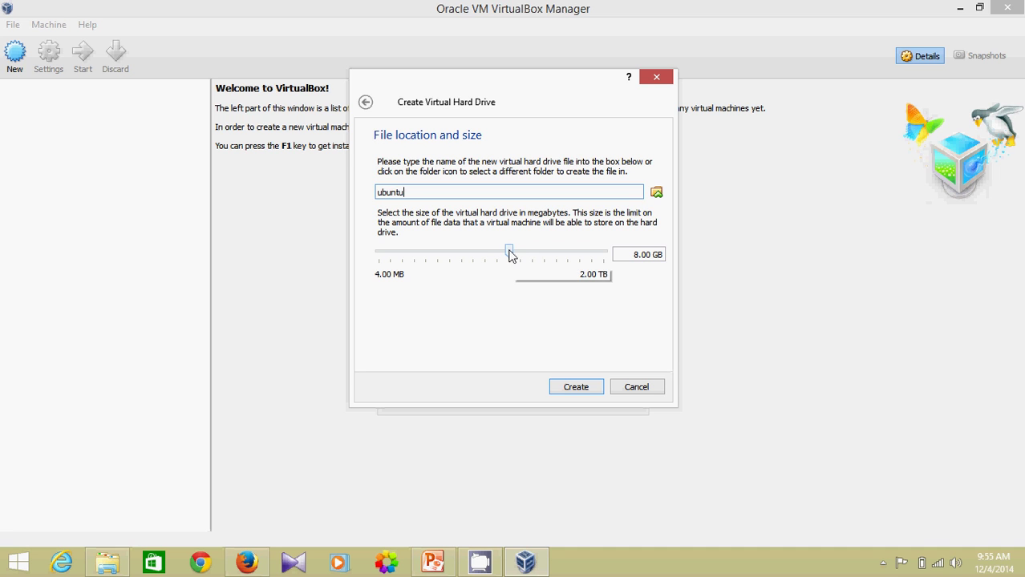
{"action": "mouse_move", "coordinate": [511, 258]}
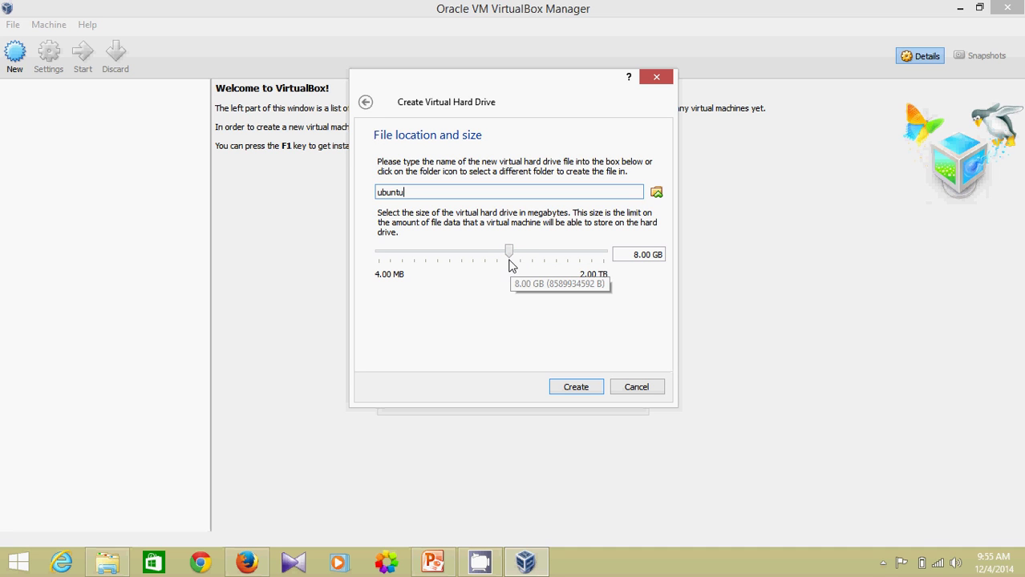
{"action": "mouse_move", "coordinate": [508, 256]}
{"action": "left_mouse_down"}
{"action": "mouse_move", "coordinate": [460, 259]}
{"action": "mouse_move", "coordinate": [512, 266]}
{"action": "left_mouse_up"}
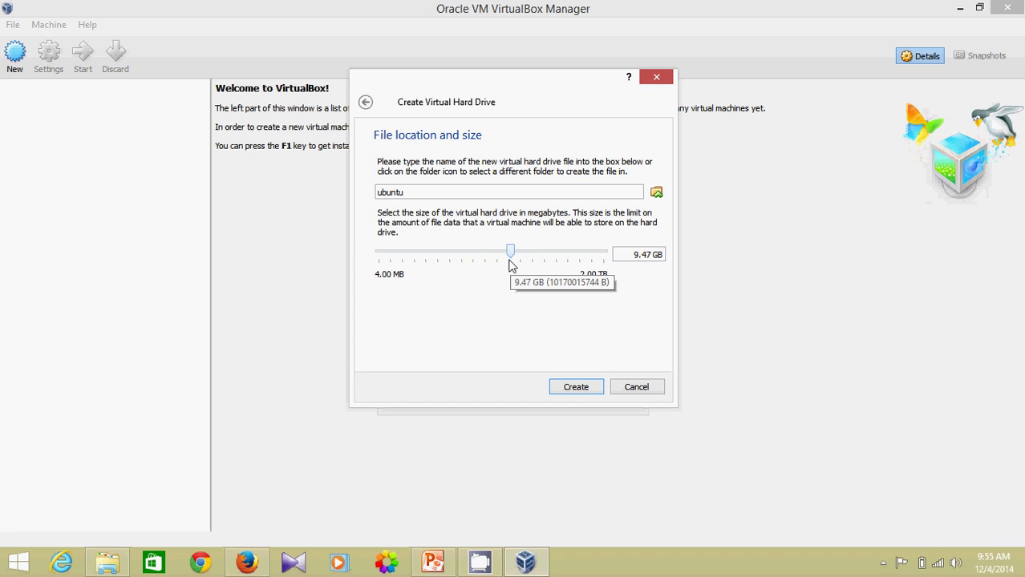
{"action": "left_click", "coordinate": [585, 390]}
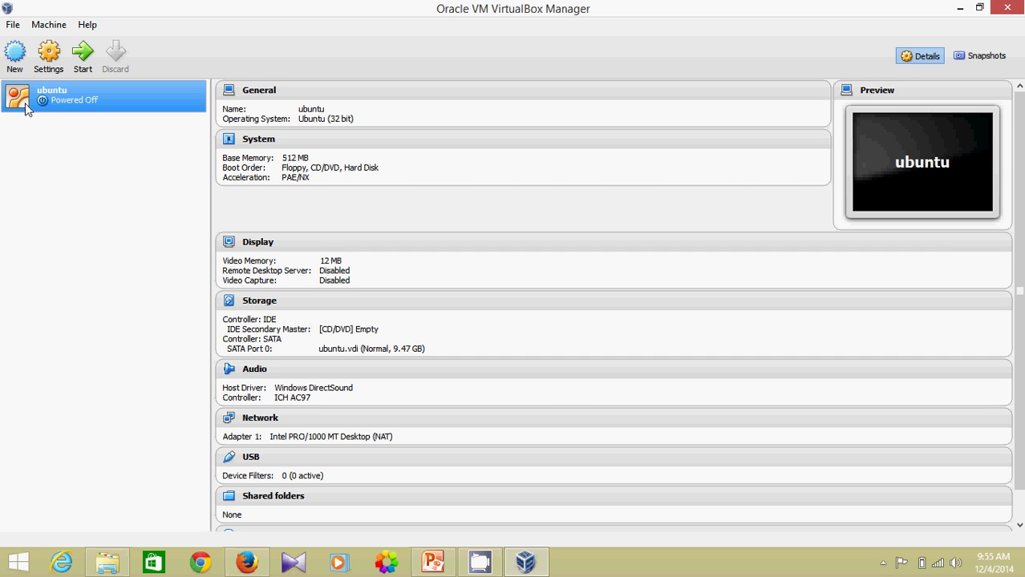
Disable Floppy in the ubuntu machine's boot order and move it down below CD/DVD and Hard Disk.
{"action": "left_click", "coordinate": [46, 63]}
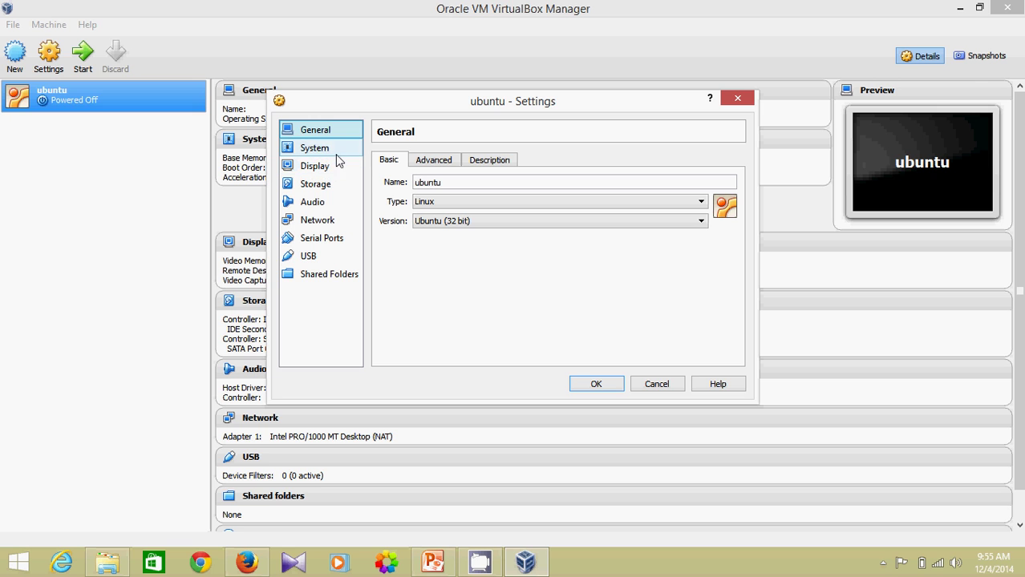
{"action": "left_click", "coordinate": [305, 153]}
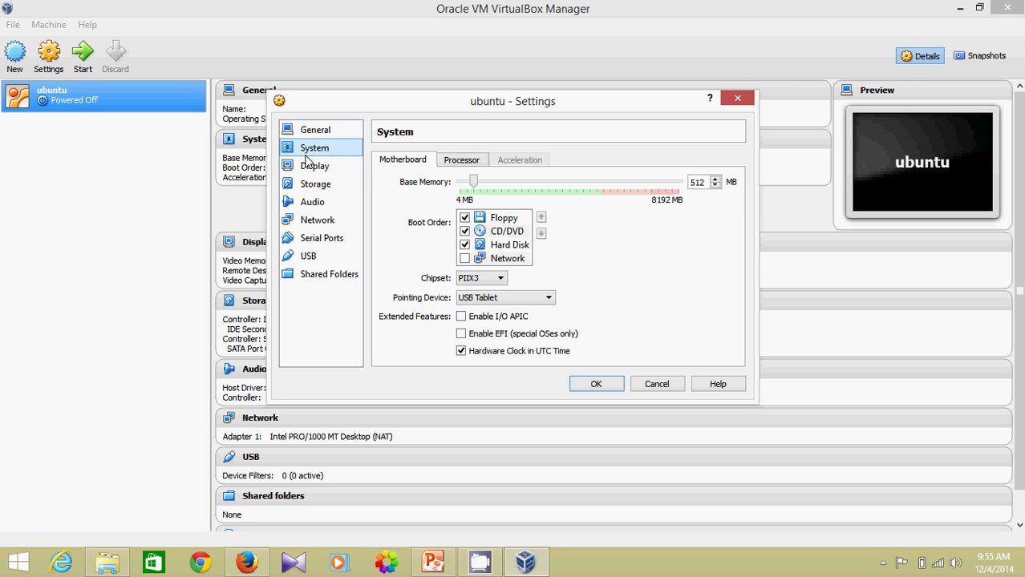
{"action": "left_click", "coordinate": [465, 218]}
{"action": "left_click", "coordinate": [541, 233]}
{"action": "left_click", "coordinate": [542, 234]}
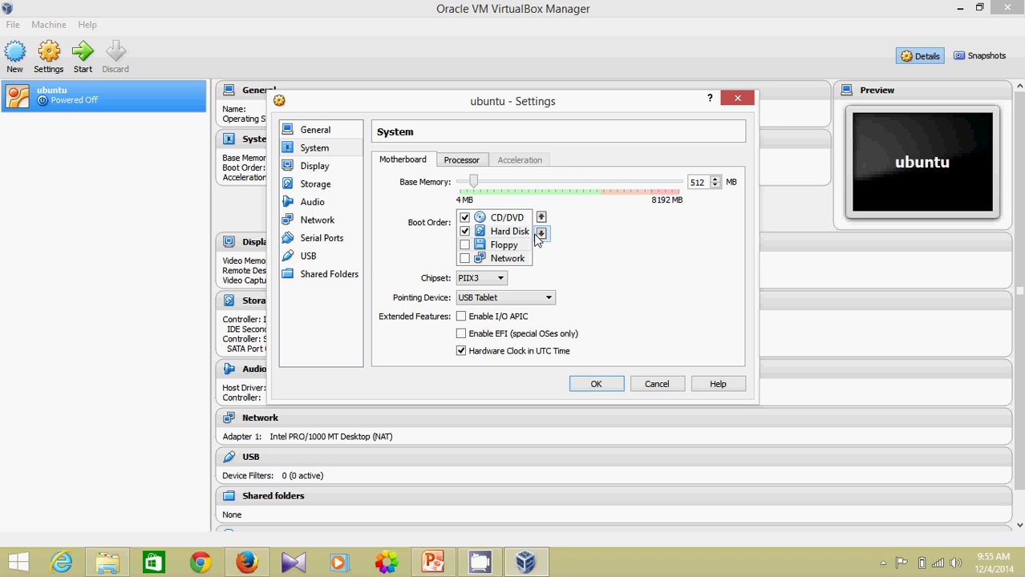
{"action": "left_click", "coordinate": [518, 246]}
{"action": "left_click", "coordinate": [542, 233]}
Attach ubuntu-14.04.1-desktop-i386.iso to the empty CD/DVD drive on the machine's IDE controller.
{"action": "left_click", "coordinate": [317, 170]}
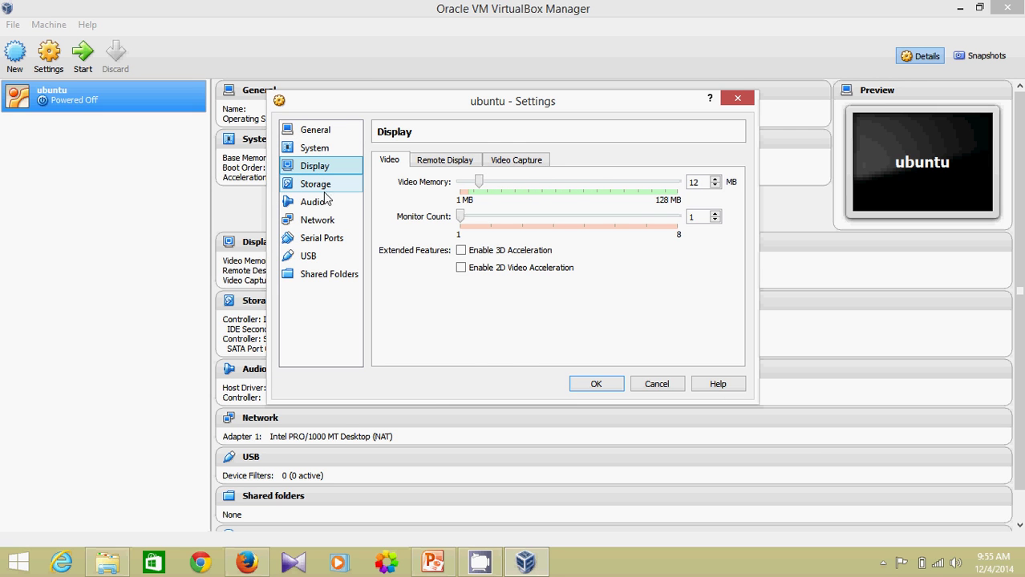
{"action": "left_click", "coordinate": [325, 194]}
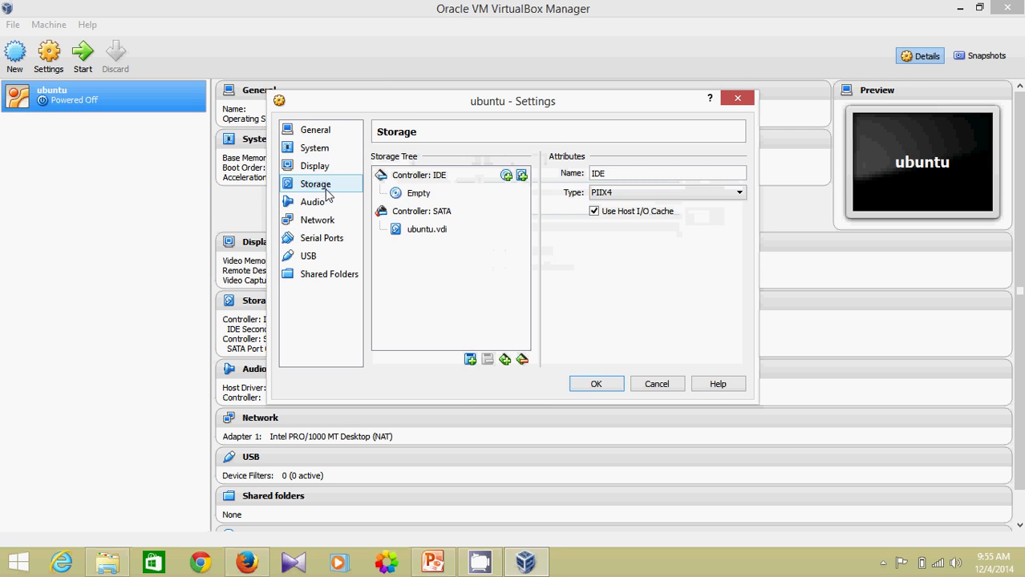
{"action": "left_click", "coordinate": [415, 196]}
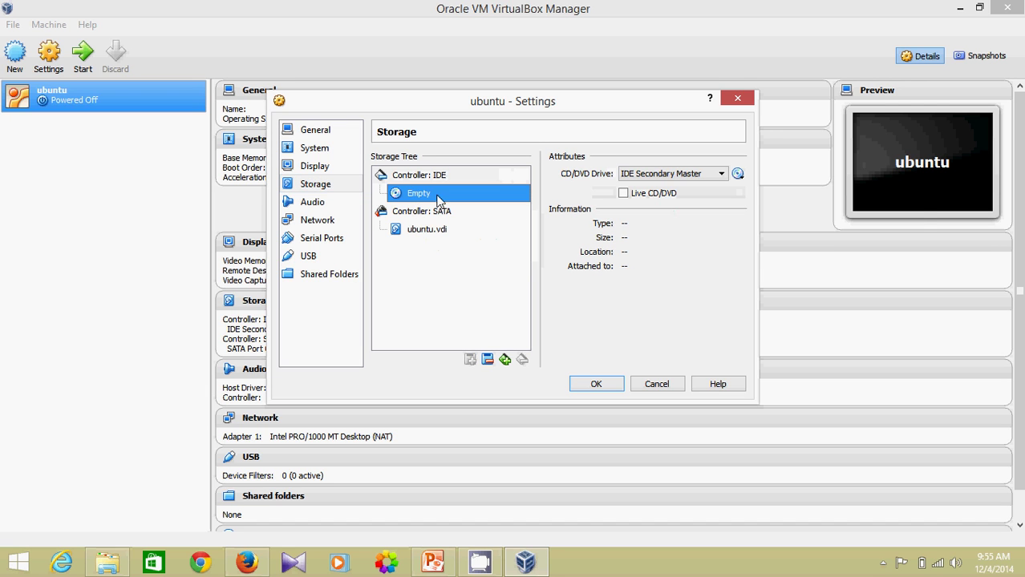
{"action": "left_click", "coordinate": [736, 178]}
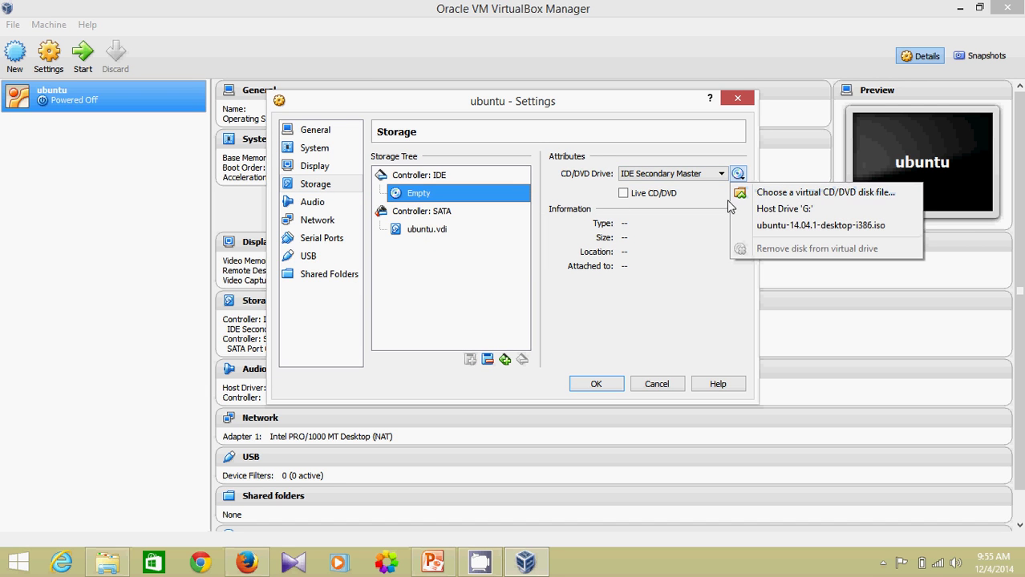
{"action": "left_click", "coordinate": [748, 227]}
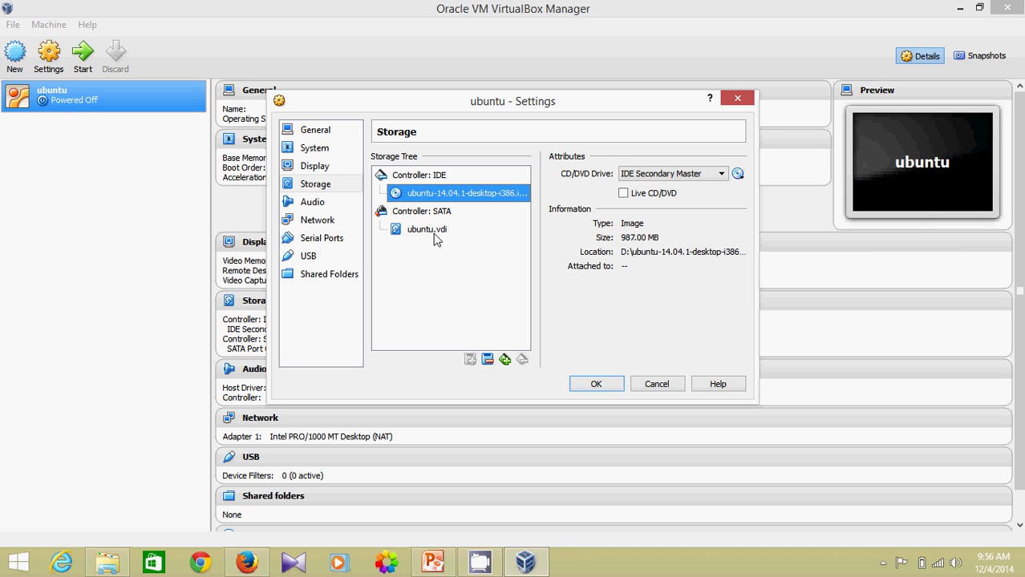
Attach the ubuntu machine's network Adapter 1 to Bridged Adapter and save the machine settings.
{"action": "left_click", "coordinate": [321, 207]}
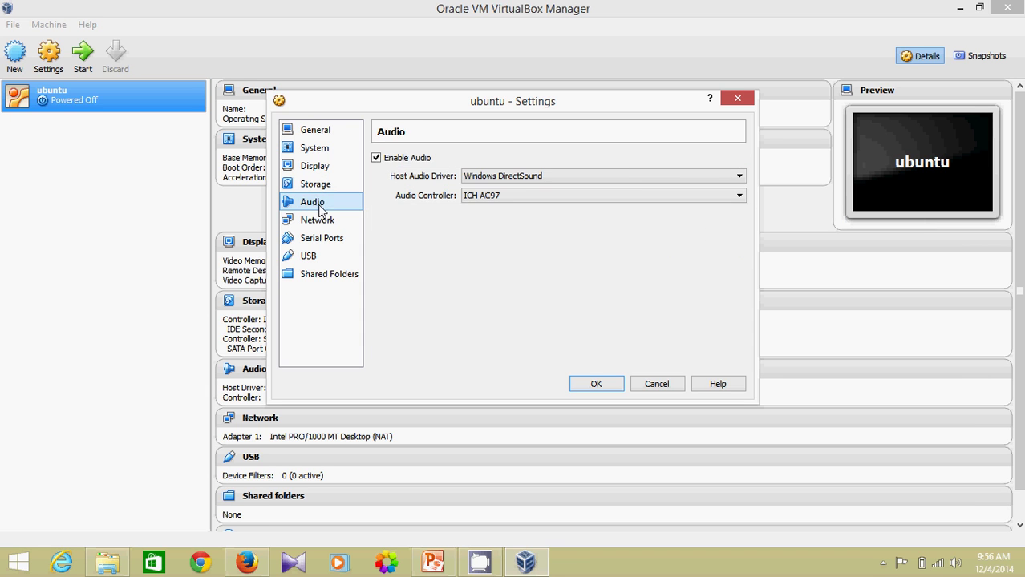
{"action": "left_click", "coordinate": [316, 223]}
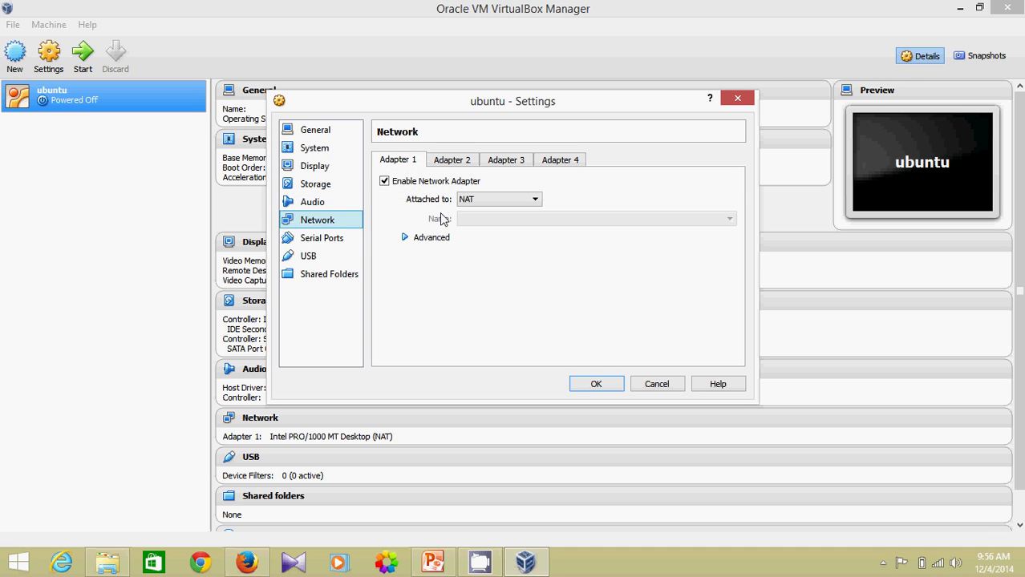
{"action": "left_click", "coordinate": [496, 200]}
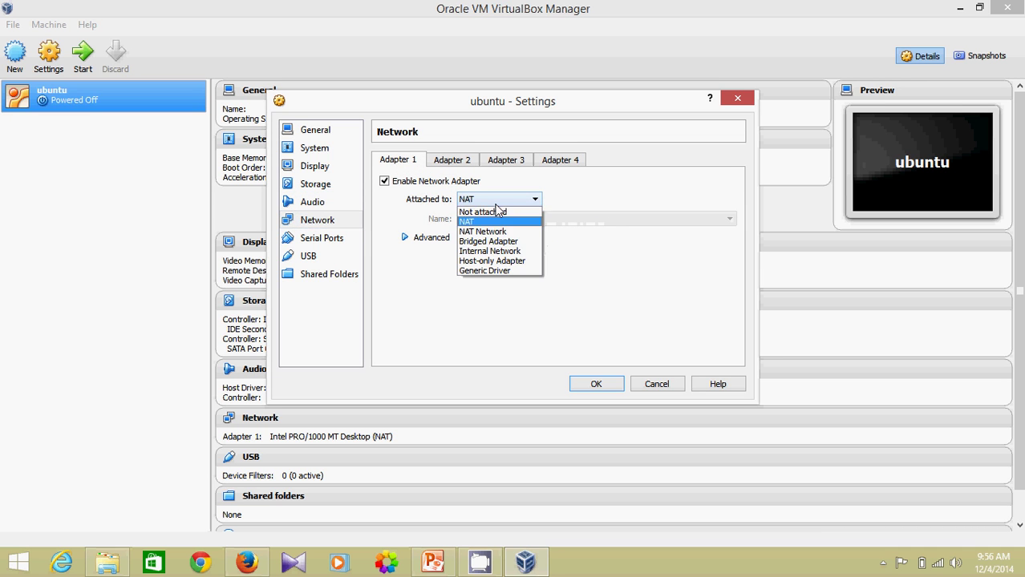
{"action": "left_click", "coordinate": [497, 243]}
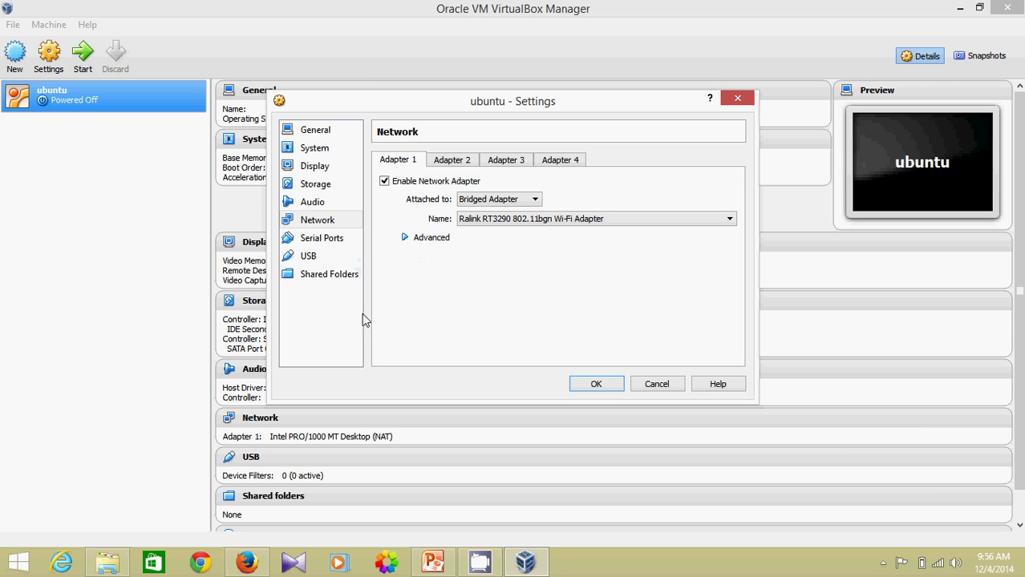
{"action": "left_click", "coordinate": [593, 385]}
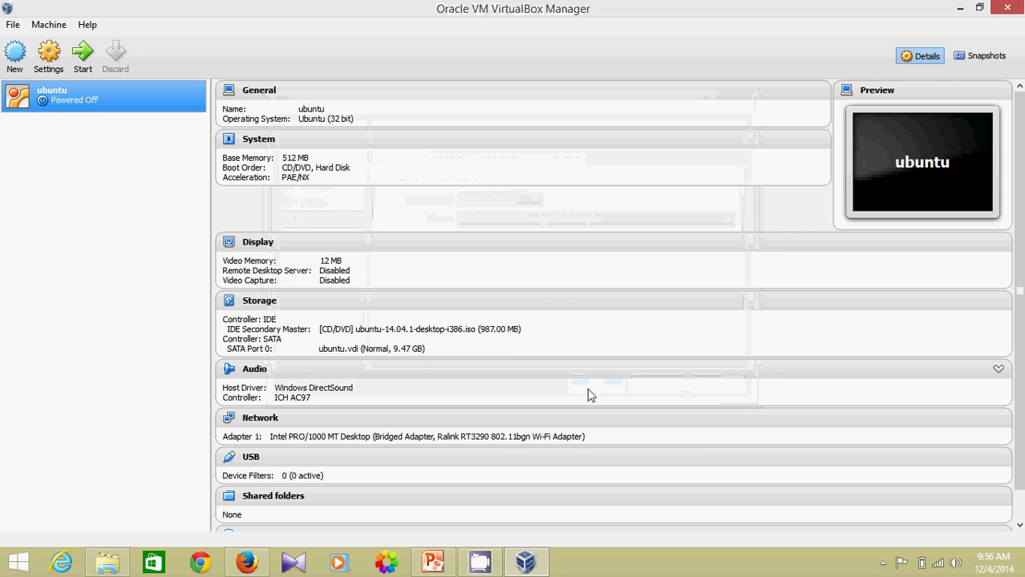
Start the ubuntu virtual machine and maximize its window.
{"action": "left_click", "coordinate": [80, 71]}
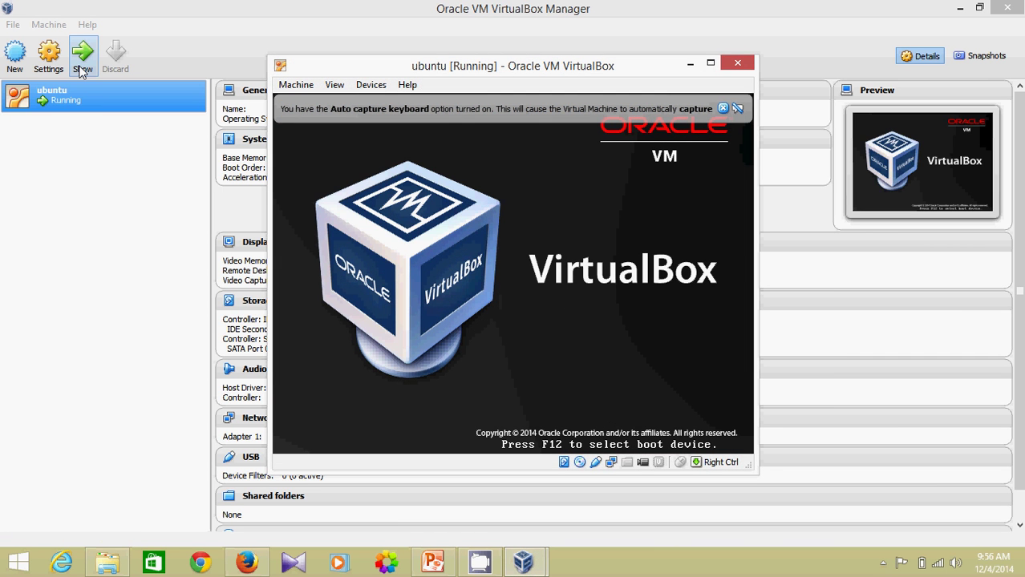
{"action": "double_click", "coordinate": [410, 68]}
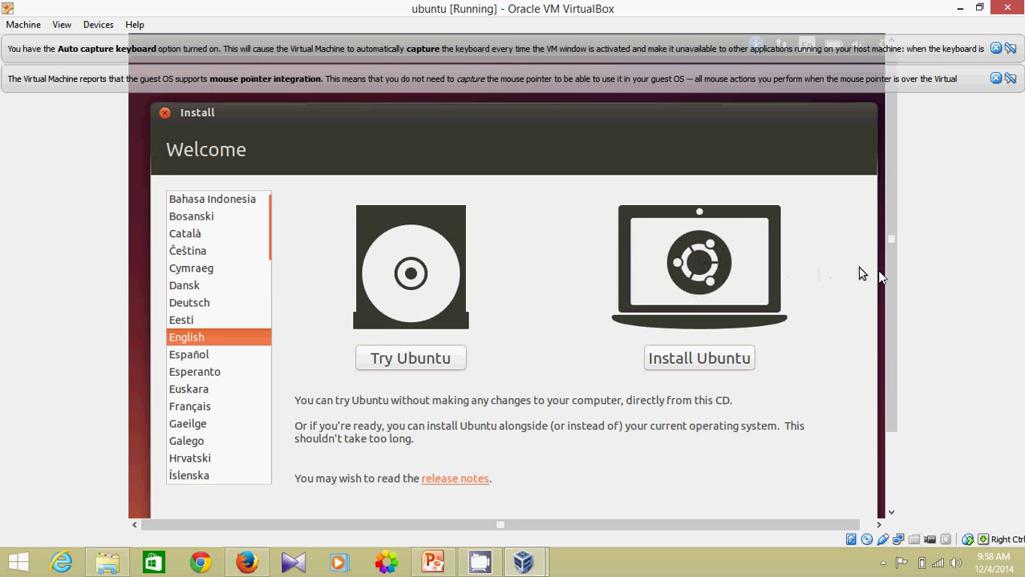
Start installing Ubuntu in English without updates or third-party software, using the Erase disk and install Ubuntu option.
{"action": "left_click_drag", "start_coordinate": [892, 297], "coordinate": [900, 349]}
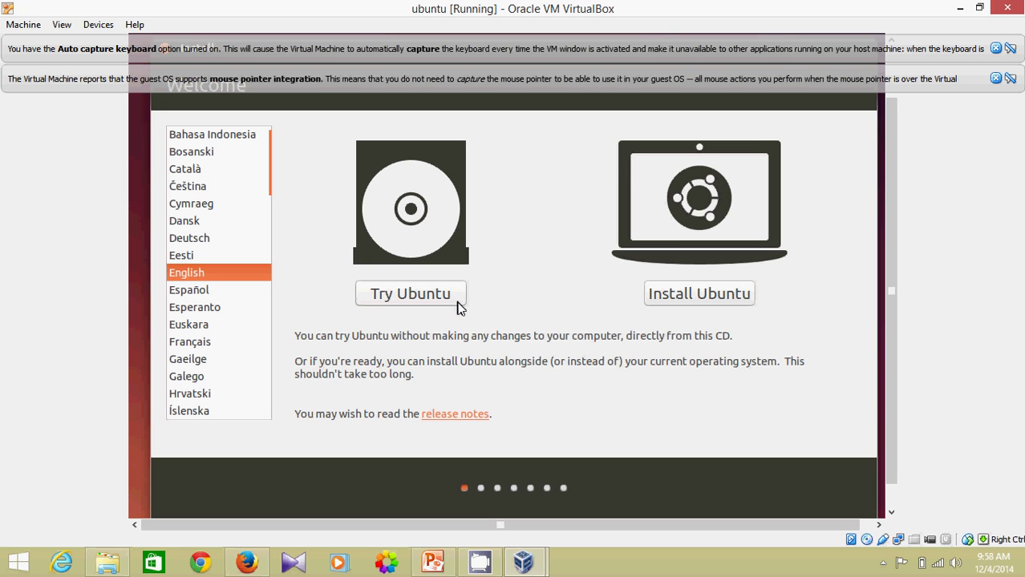
{"action": "left_click", "coordinate": [676, 299]}
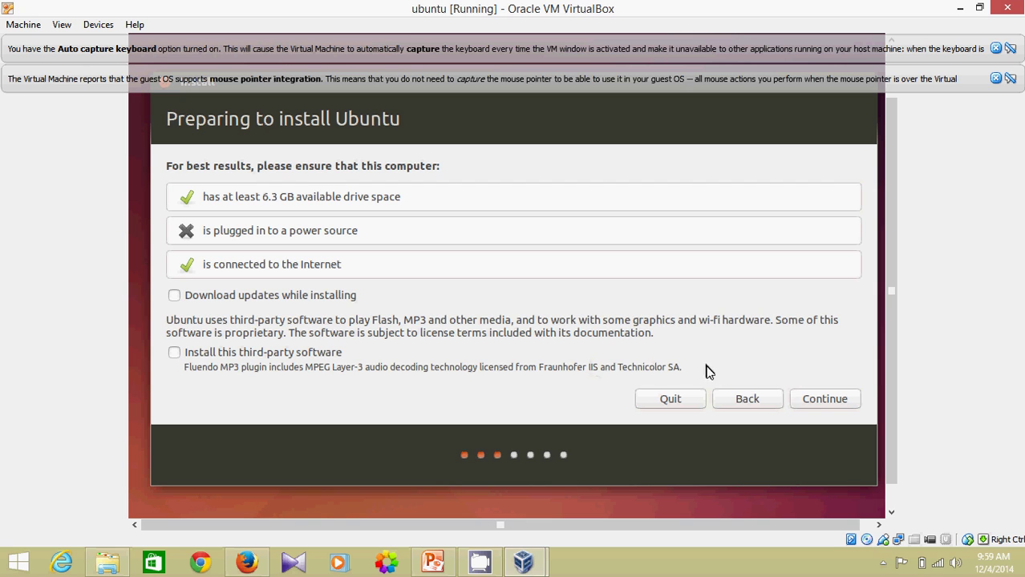
{"action": "left_click", "coordinate": [822, 405]}
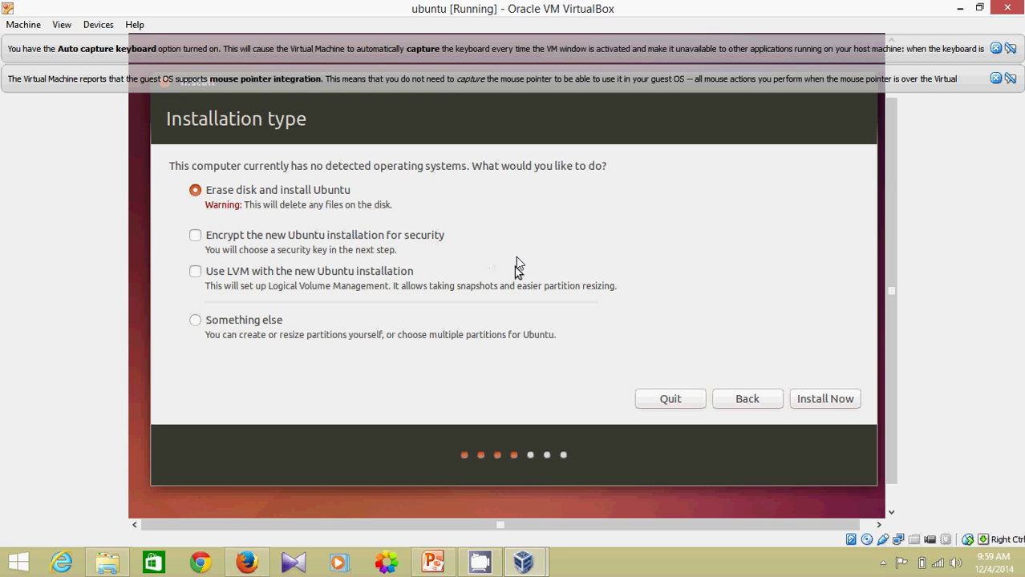
{"action": "left_click", "coordinate": [821, 400]}
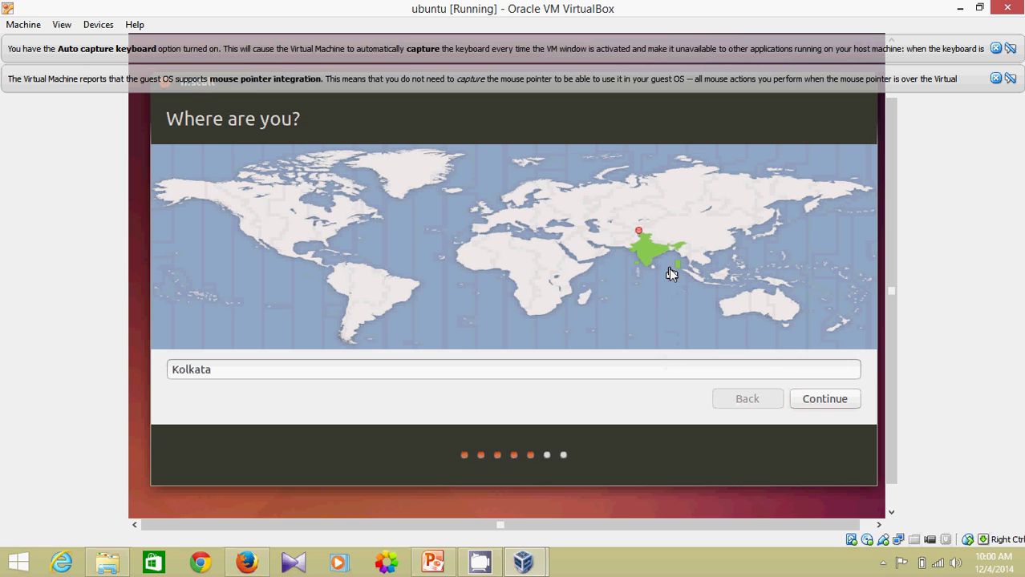
Accept Kolkata as the location and choose English (UK) as the keyboard layout.
{"action": "left_click", "coordinate": [822, 404]}
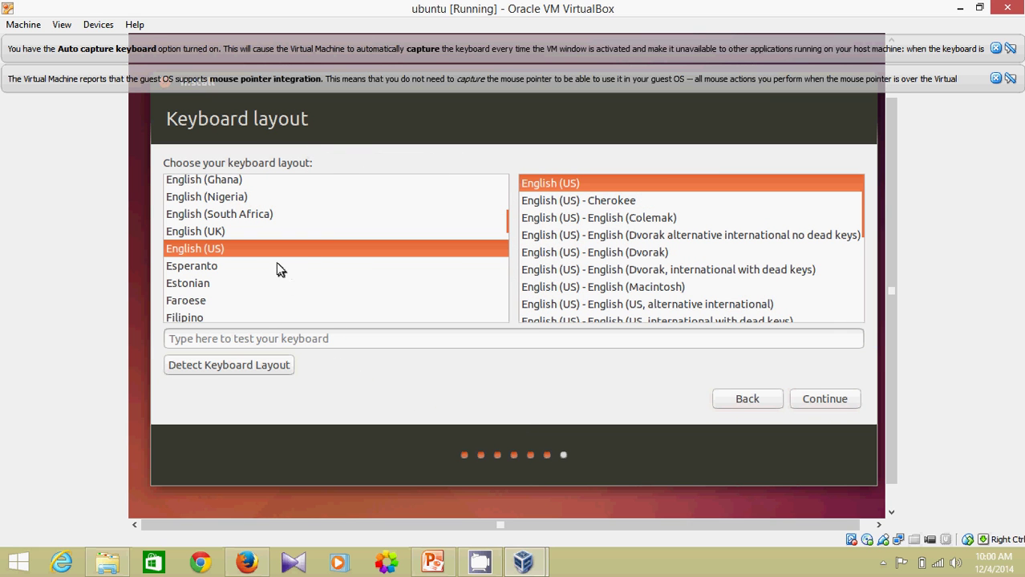
{"action": "left_click", "coordinate": [246, 231]}
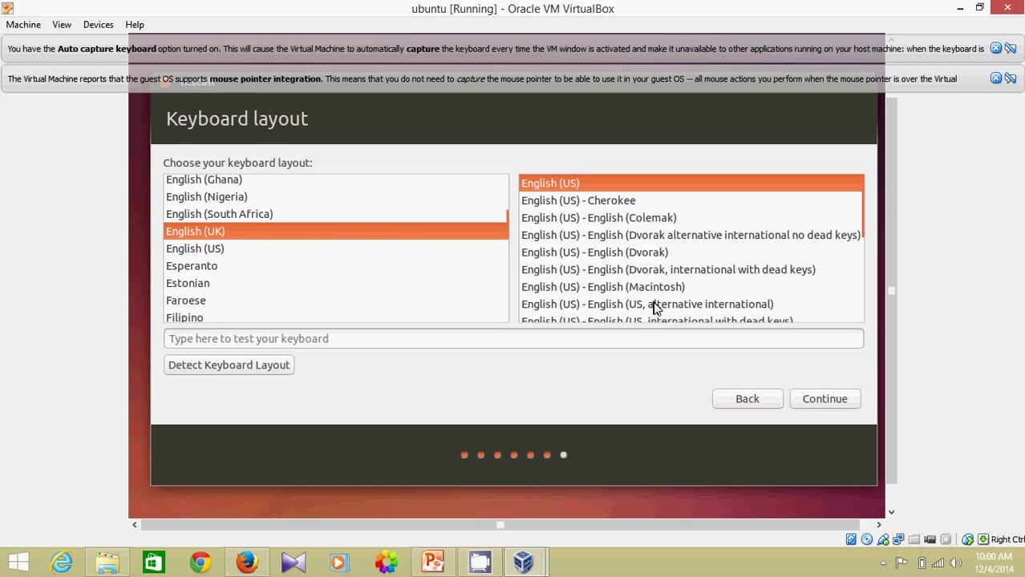
{"action": "left_click", "coordinate": [830, 407]}
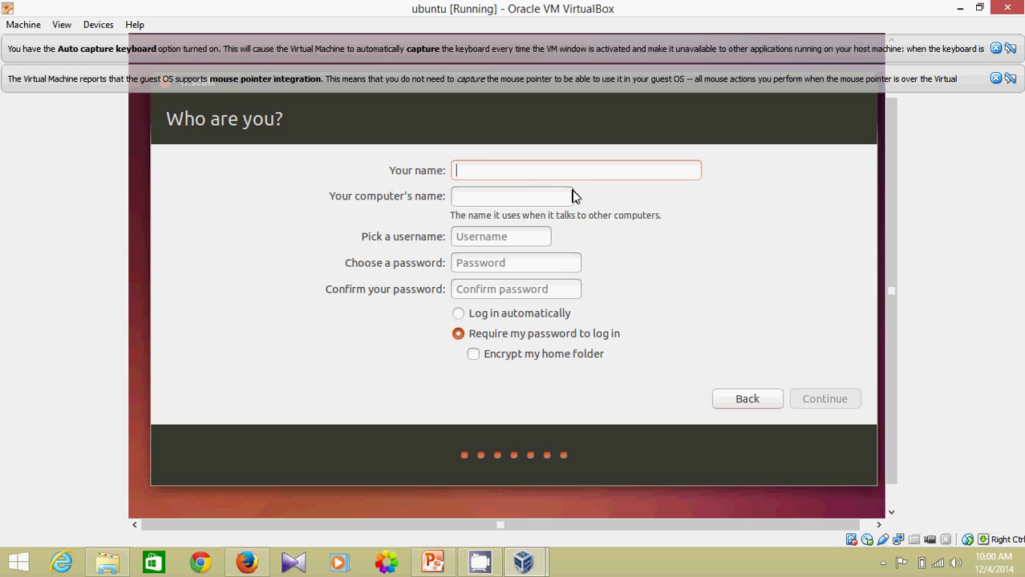
Enter the user's name, keep the suggested computer name and username, enter and confirm the account password, and continue the installation.
{"action": "type", "text": "Abhishek"}
{"action": "key", "text": "Tab"}
{"action": "key", "text": "Tab"}
{"action": "key", "text": "Tab"}
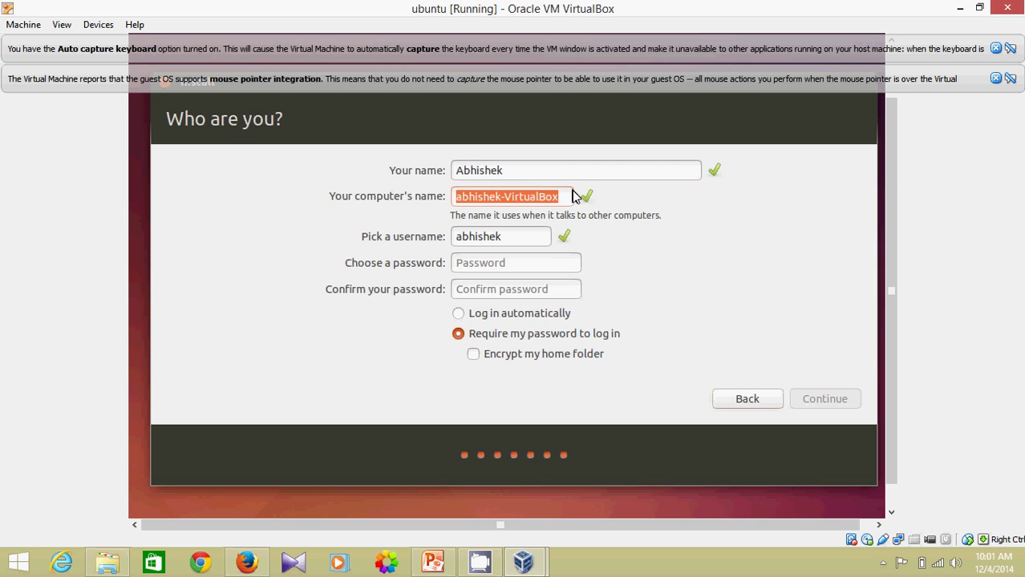
{"action": "type", "text": "***********"}
{"action": "key", "text": "Tab"}
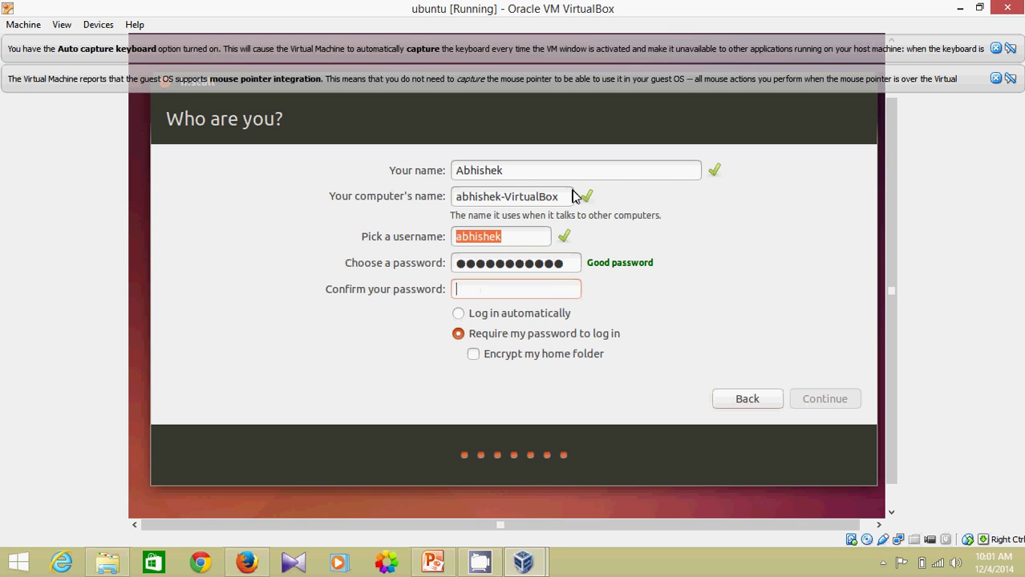
{"action": "type", "text": "***********"}
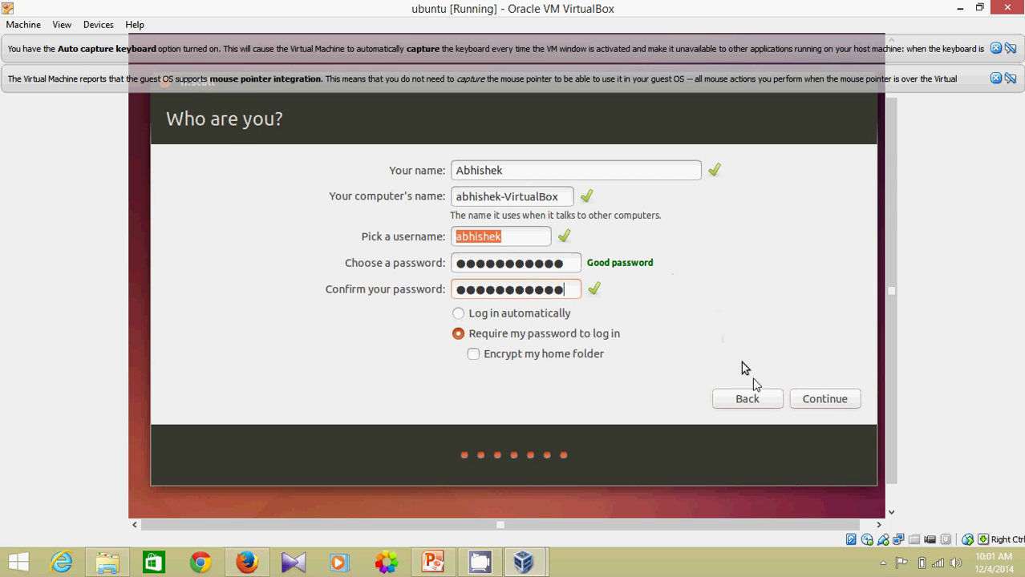
{"action": "left_click", "coordinate": [817, 399]}
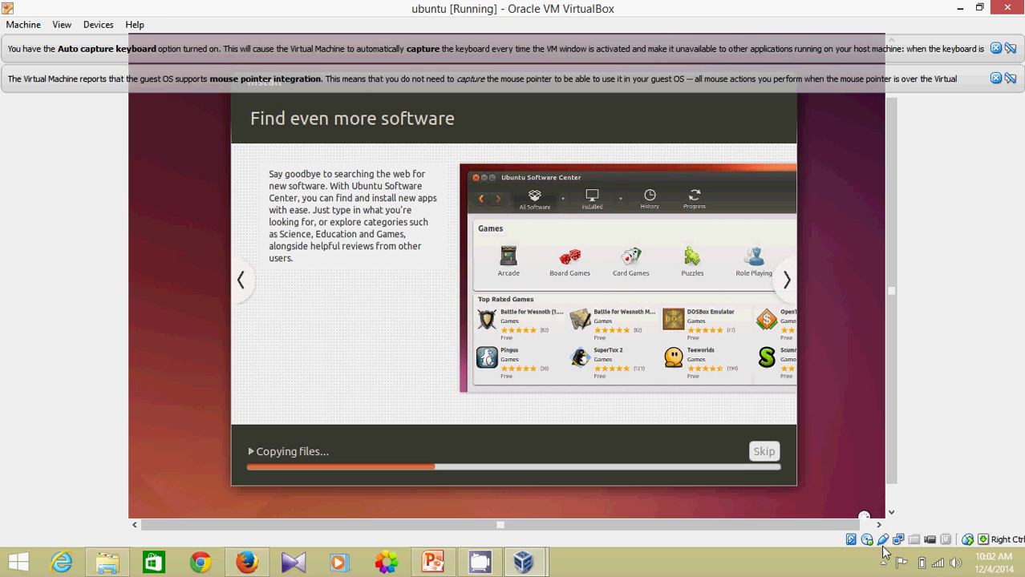
{"action": "right_click", "coordinate": [885, 568]}
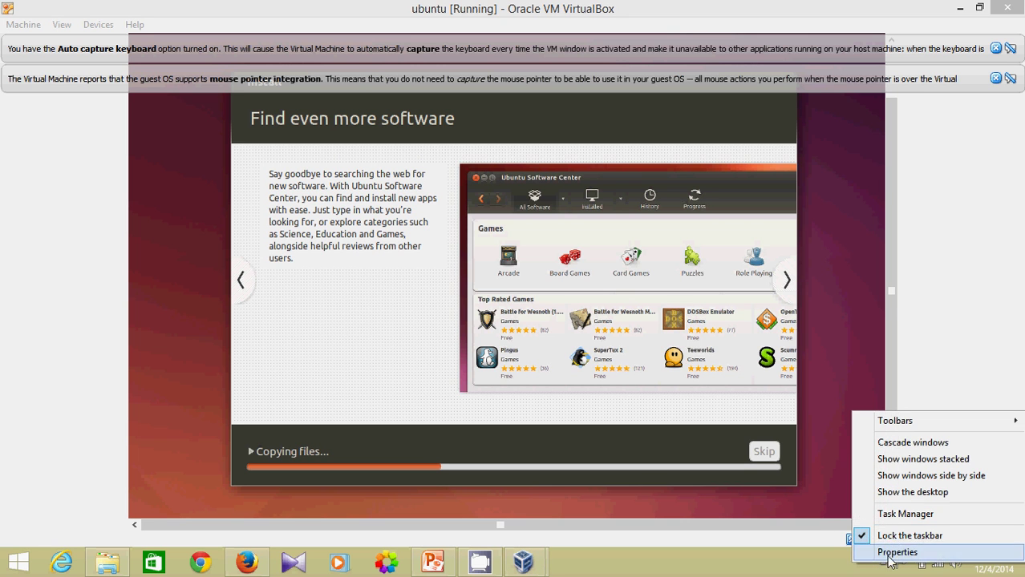